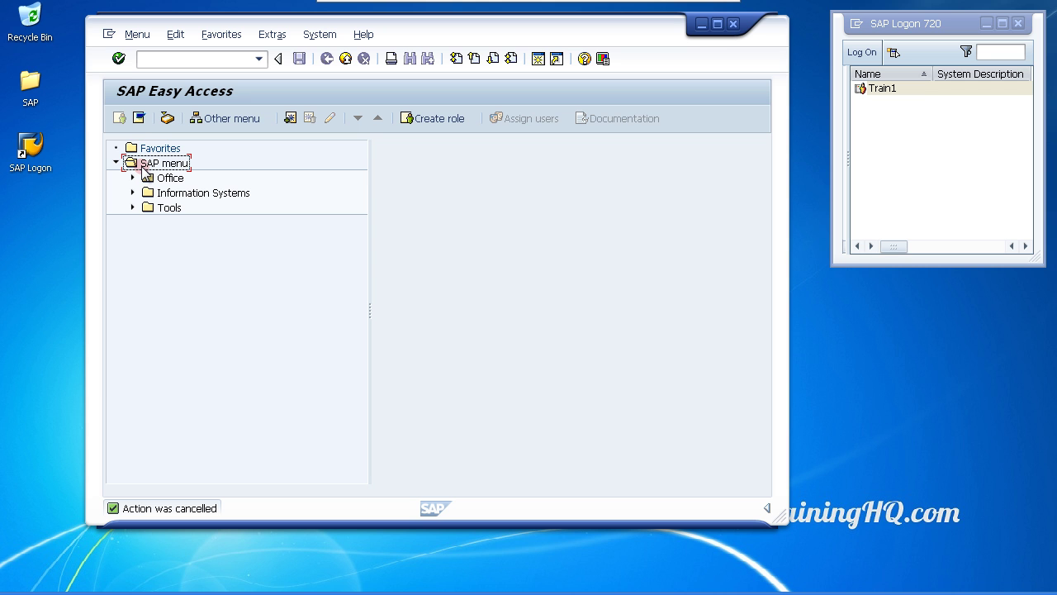
- Maximize the SAP Easy Access window and expand the SAP menu through Tools and ABAP Workbench to the Overview folder
{"action": "left_click", "coordinate": [717, 24]}
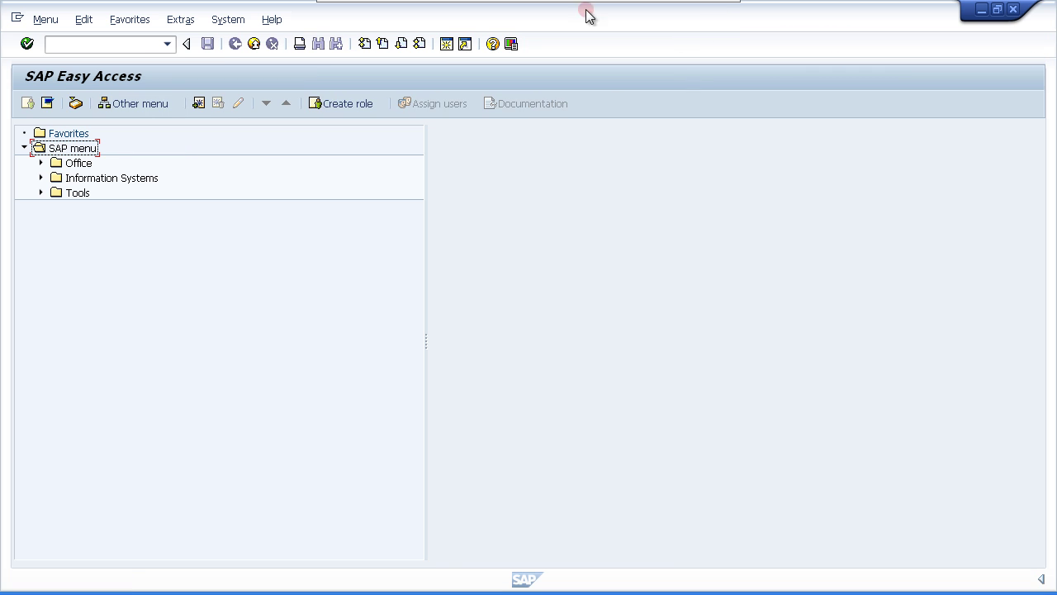
{"action": "left_click", "coordinate": [369, 206]}
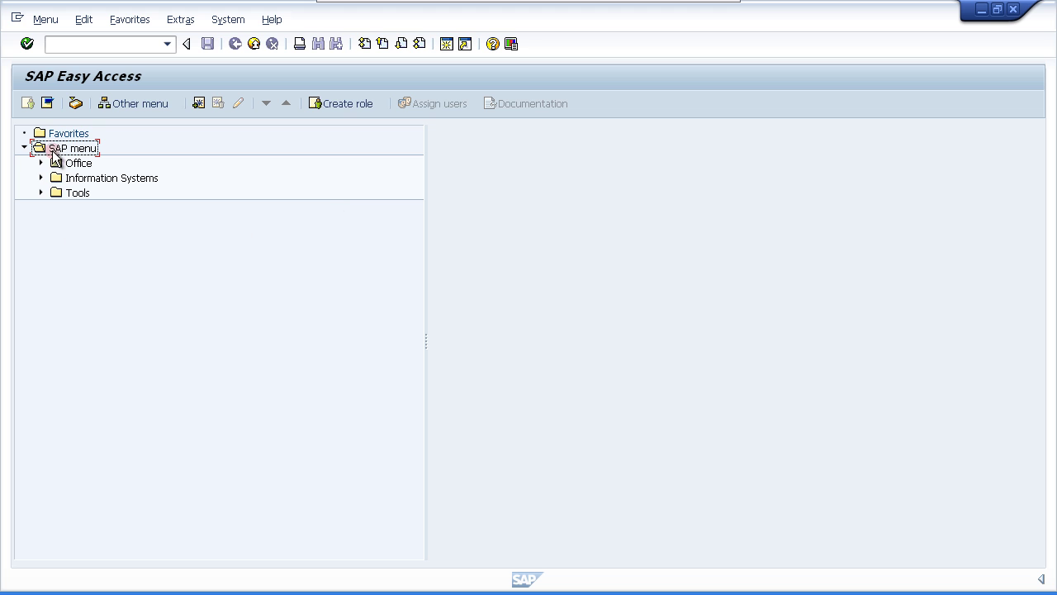
{"action": "left_click", "coordinate": [56, 178]}
{"action": "left_click", "coordinate": [42, 192]}
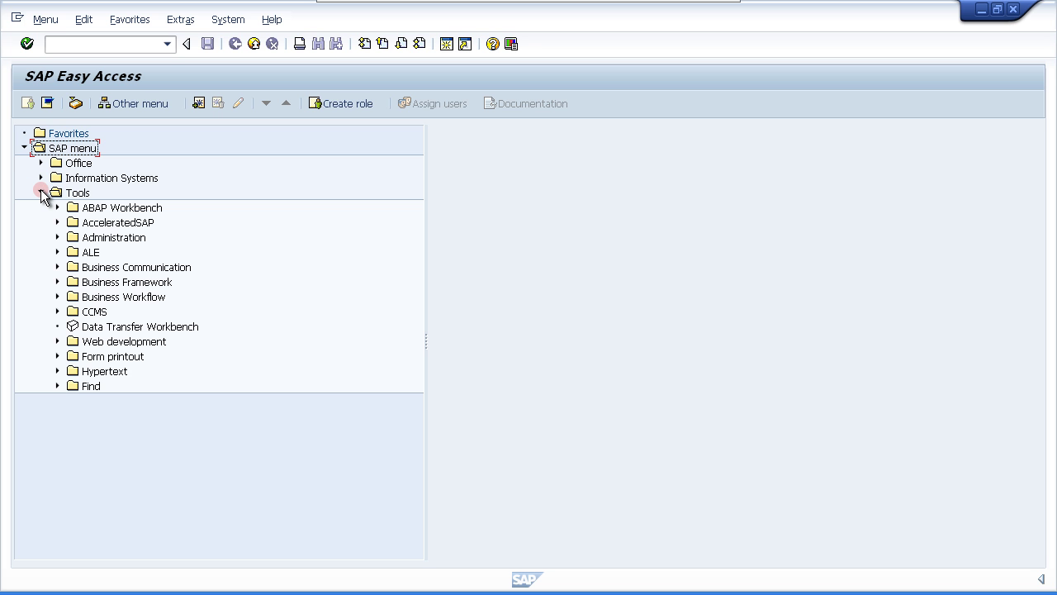
{"action": "left_click", "coordinate": [104, 210]}
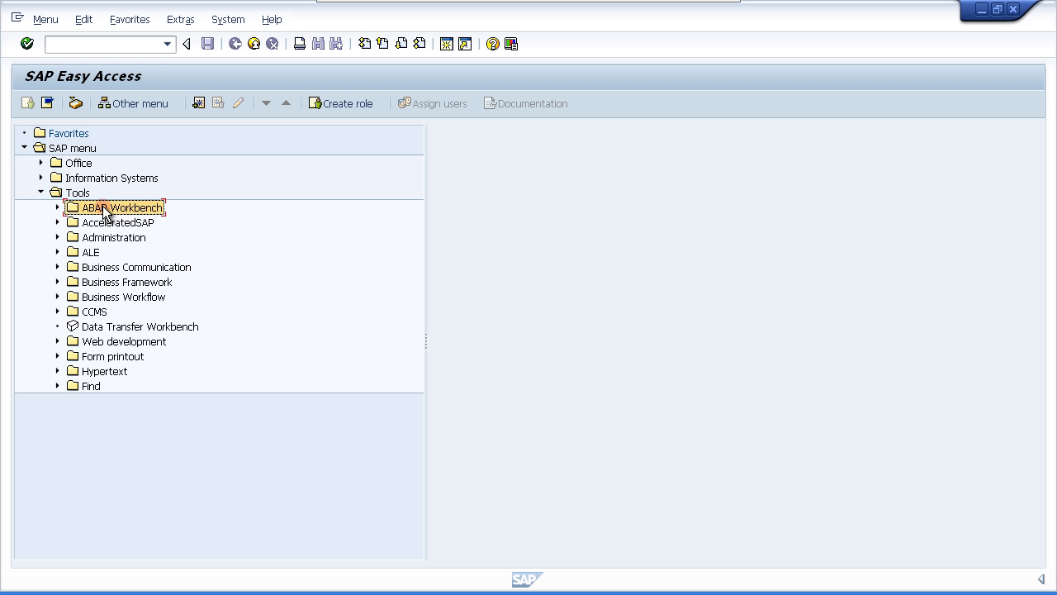
{"action": "left_click", "coordinate": [58, 208]}
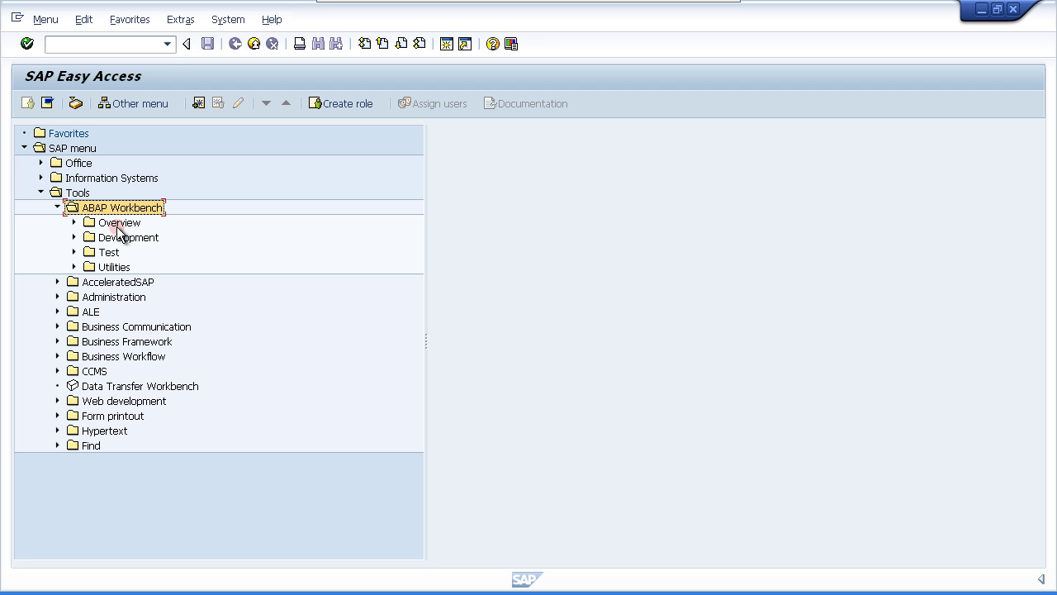
{"action": "left_click", "coordinate": [242, 191]}
{"action": "left_click", "coordinate": [73, 224]}
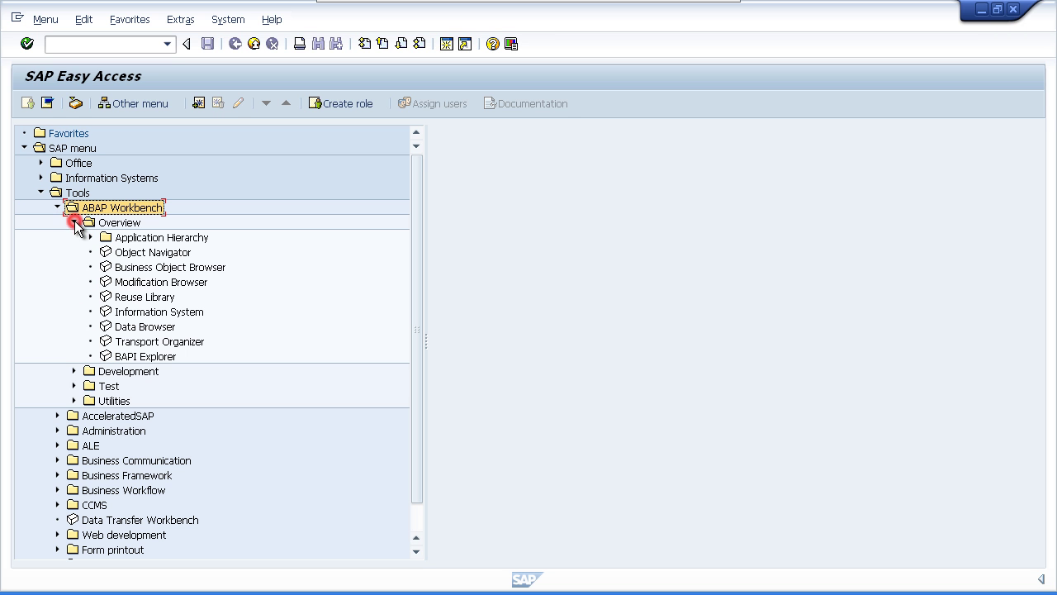
- Open the Object Navigator from the Overview folder to view it, and return to the SAP Easy Access menu
{"action": "left_click", "coordinate": [139, 253]}
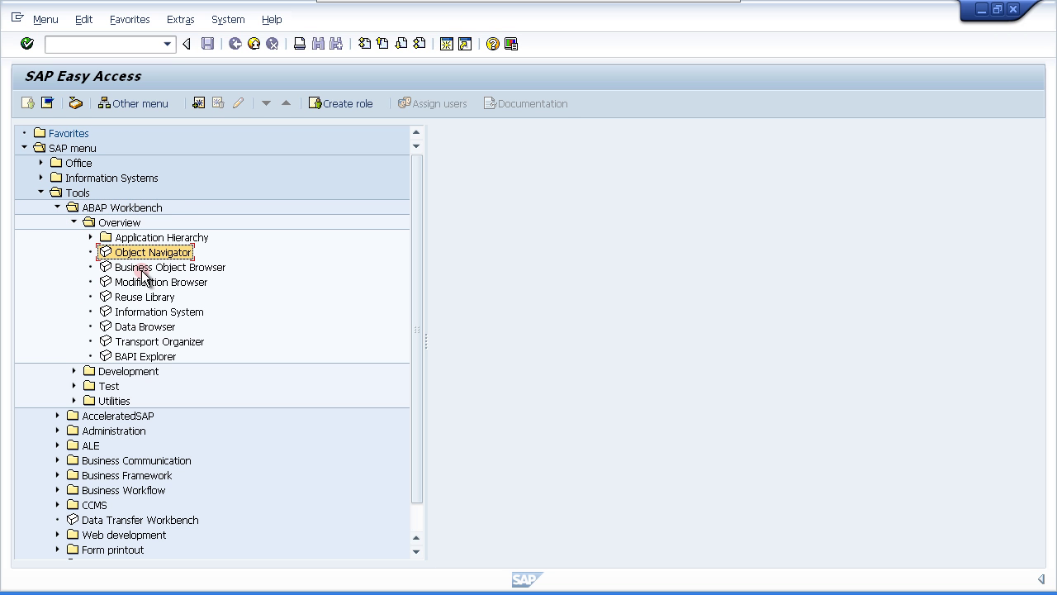
{"action": "left_click", "coordinate": [141, 267]}
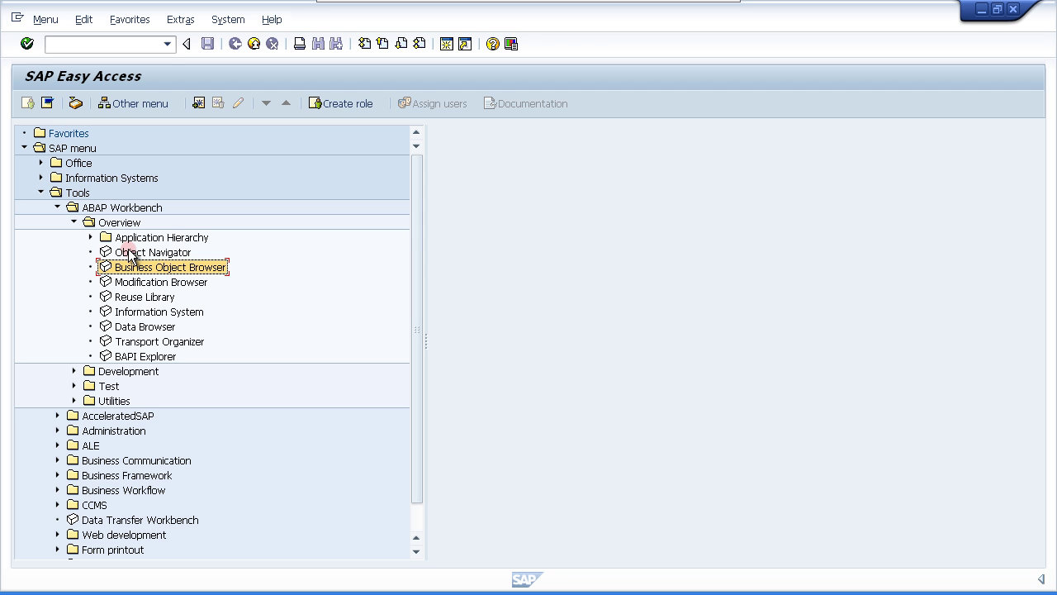
{"action": "left_click", "coordinate": [128, 254]}
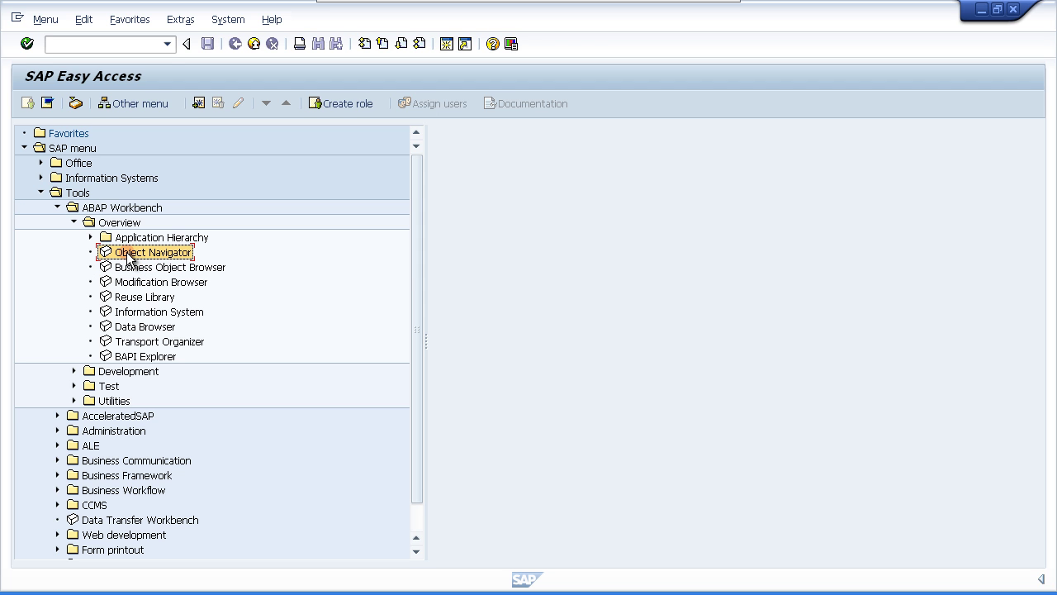
{"action": "double_click", "coordinate": [128, 253]}
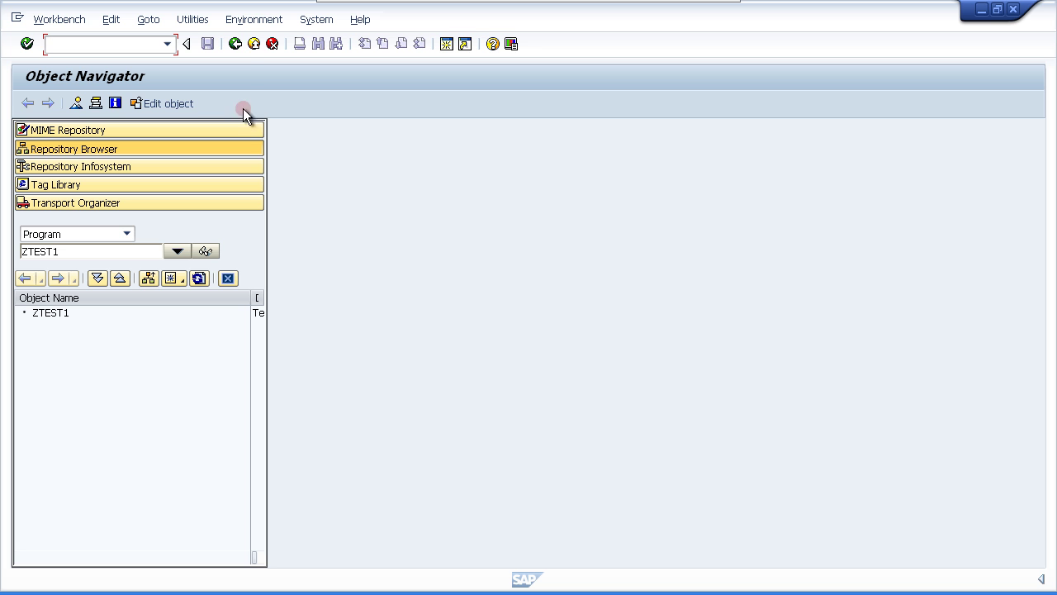
{"action": "left_click", "coordinate": [236, 47]}
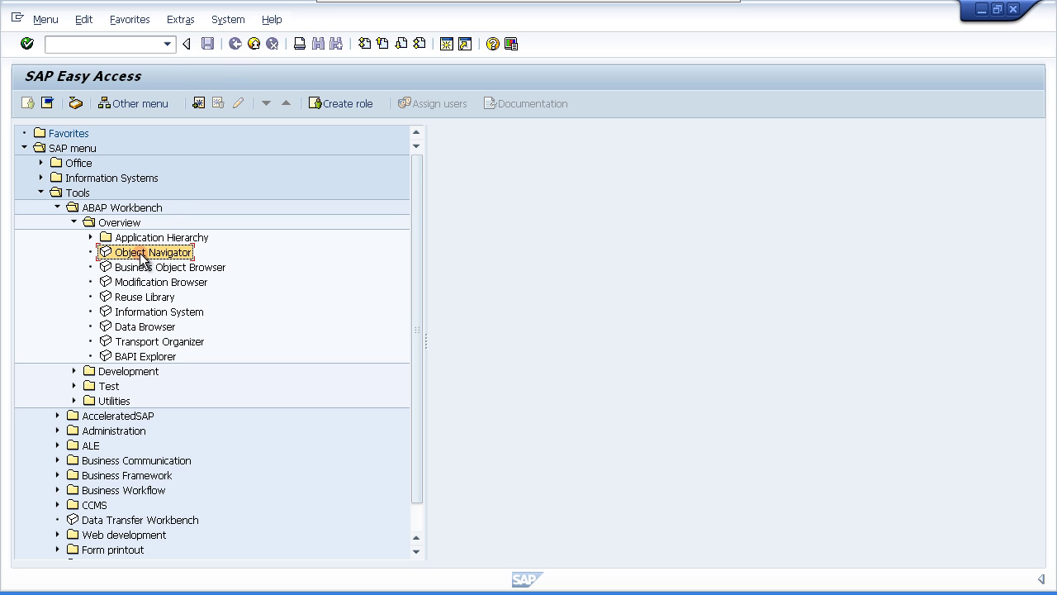
- Turn on the display of technical names in the SAP Easy Access settings
{"action": "left_click", "coordinate": [124, 45]}
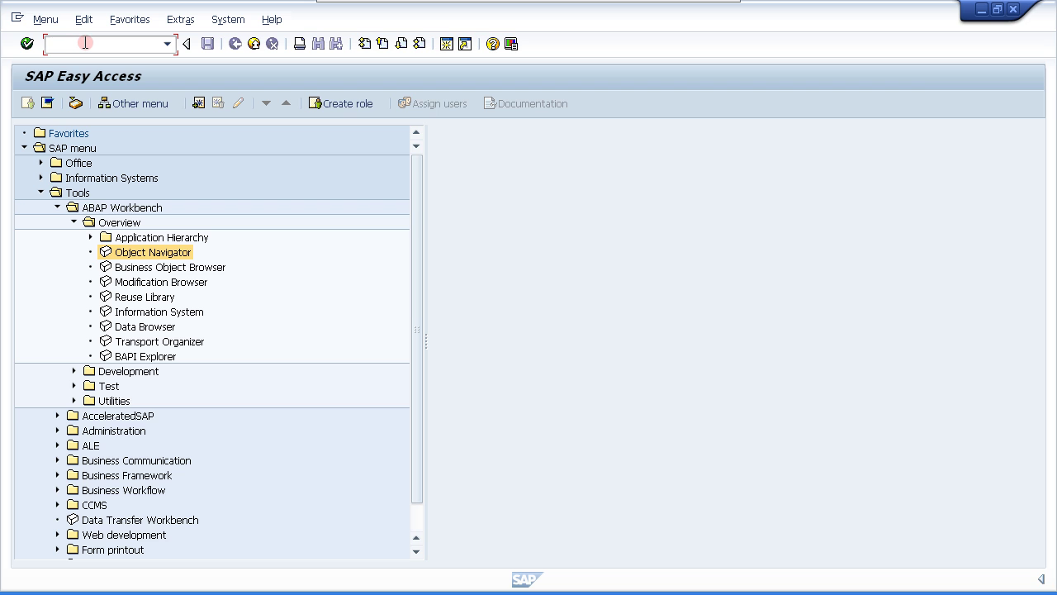
{"action": "left_click", "coordinate": [176, 25]}
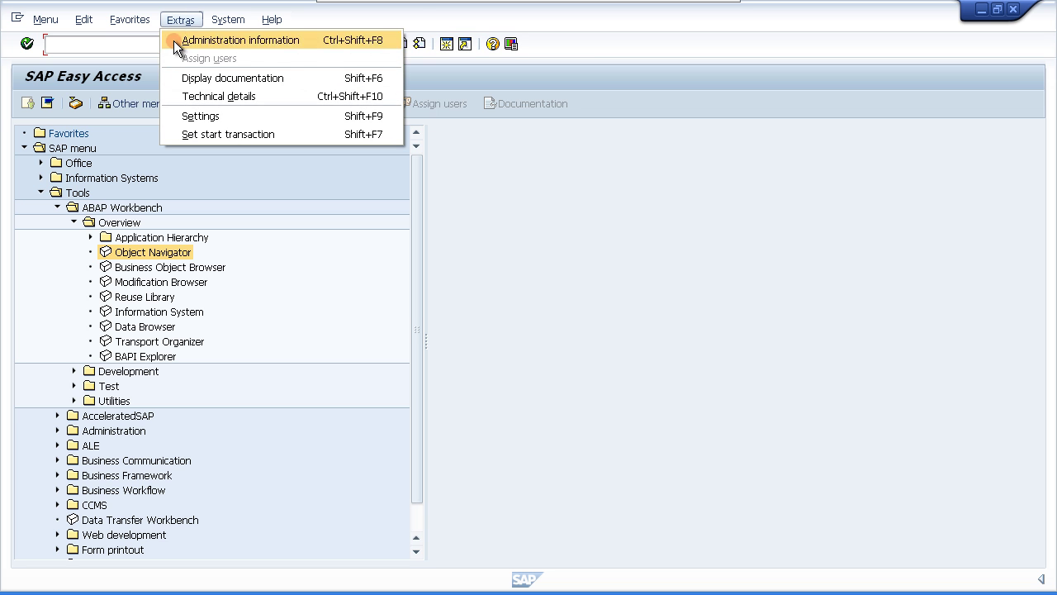
{"action": "left_click", "coordinate": [197, 115]}
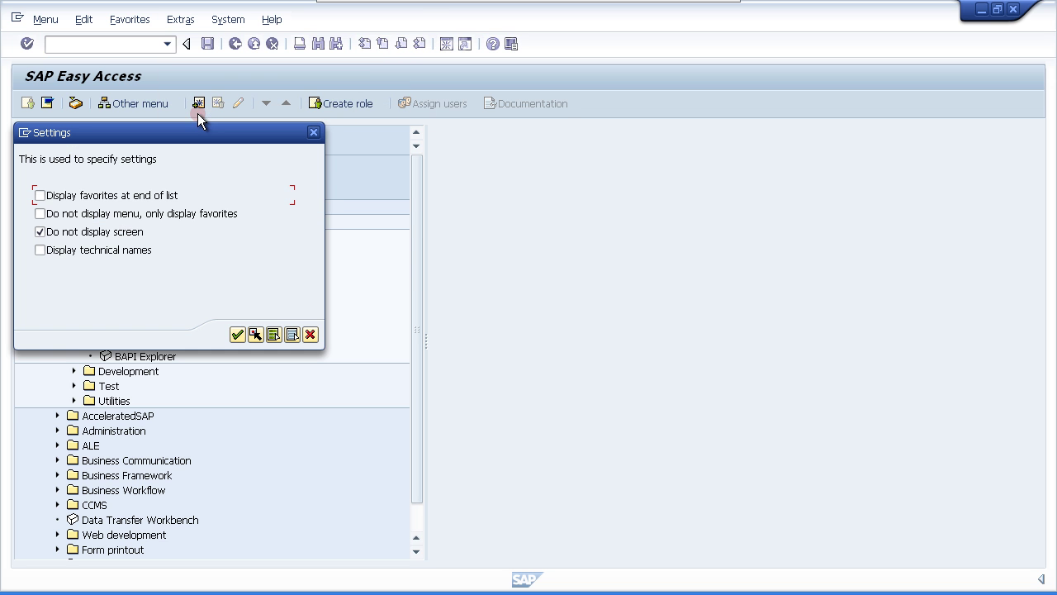
{"action": "left_click_drag", "start_coordinate": [192, 135], "coordinate": [214, 111]}
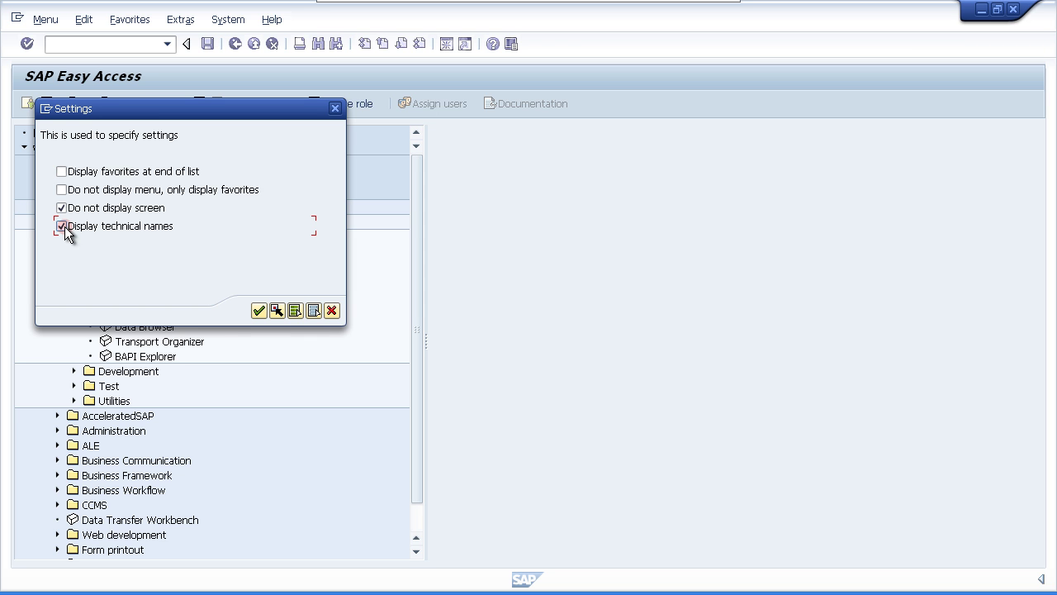
{"action": "left_click", "coordinate": [258, 312]}
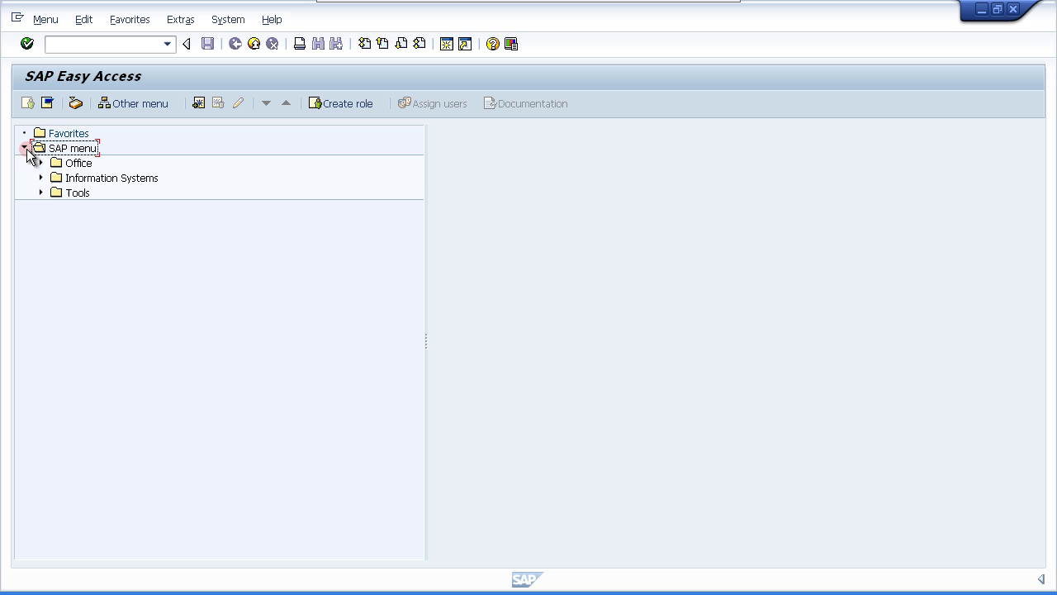
- Expand Tools, ABAP Workbench and Overview again in the SAP menu and place the cursor in the transaction code field
{"action": "left_click", "coordinate": [40, 192]}
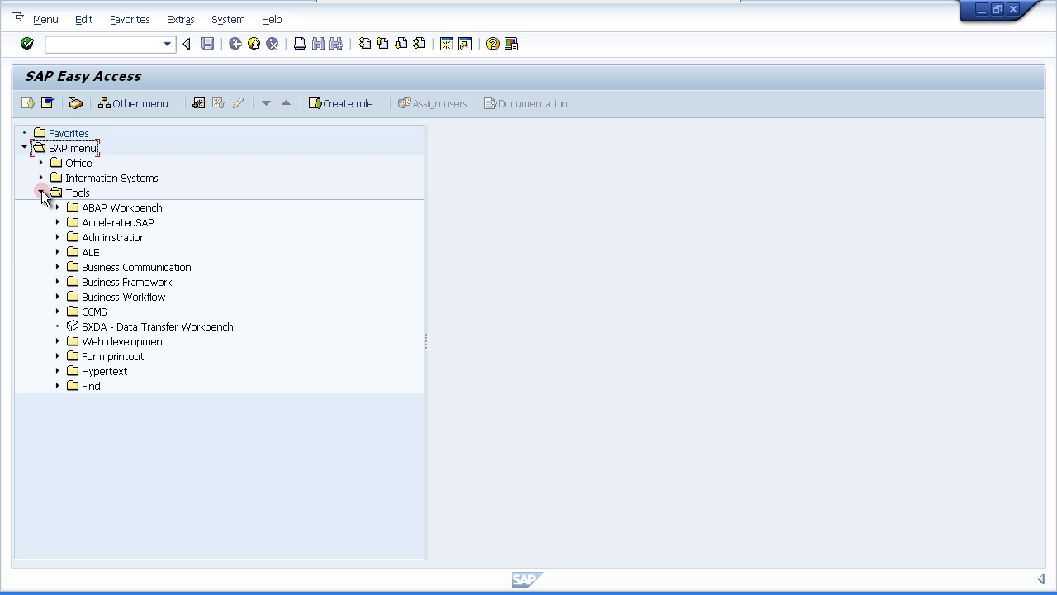
{"action": "left_click", "coordinate": [57, 207]}
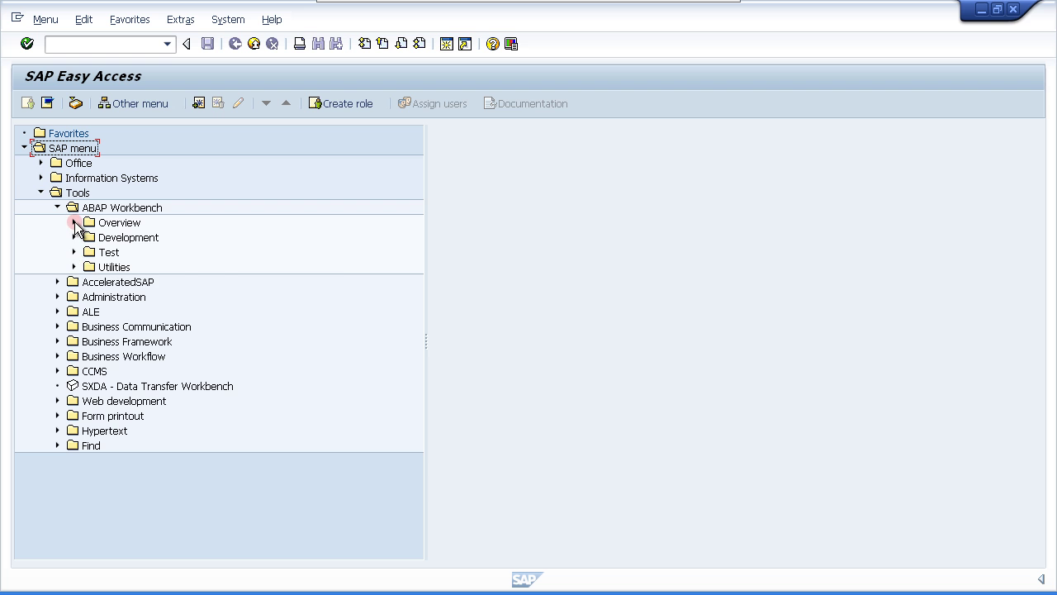
{"action": "left_click", "coordinate": [73, 223]}
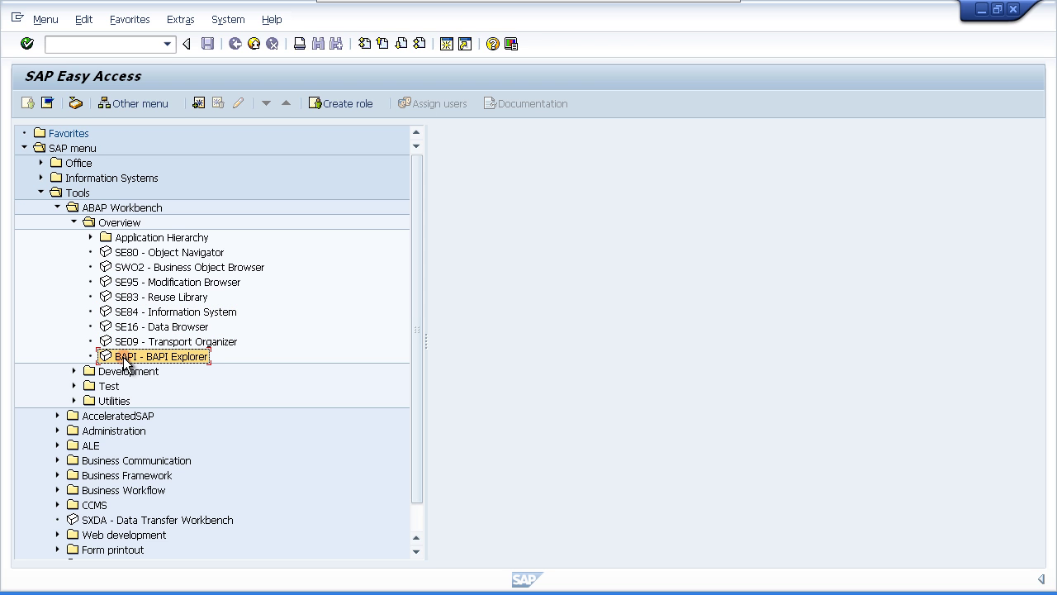
{"action": "left_click", "coordinate": [91, 46]}
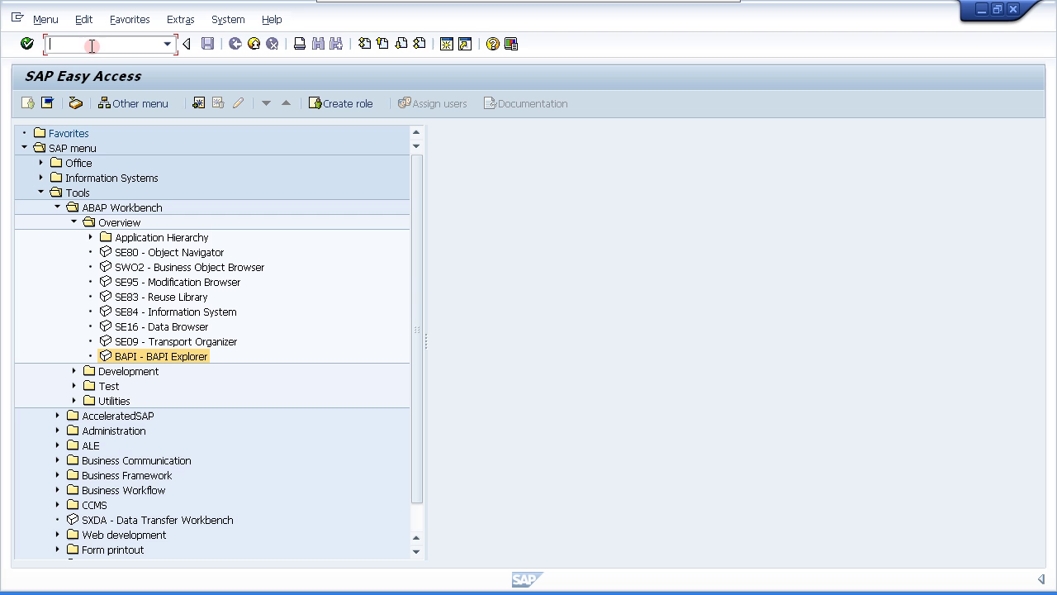
- Collapse the Overview folder and expand the Development folder under ABAP Workbench
{"action": "left_click", "coordinate": [75, 223]}
{"action": "left_click", "coordinate": [75, 223]}
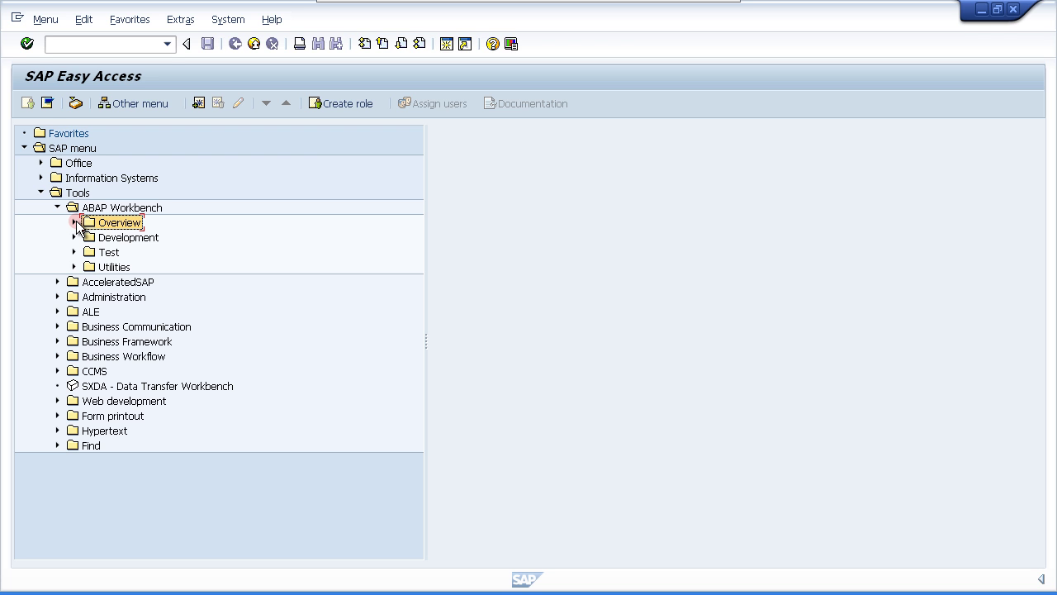
{"action": "left_click", "coordinate": [87, 208]}
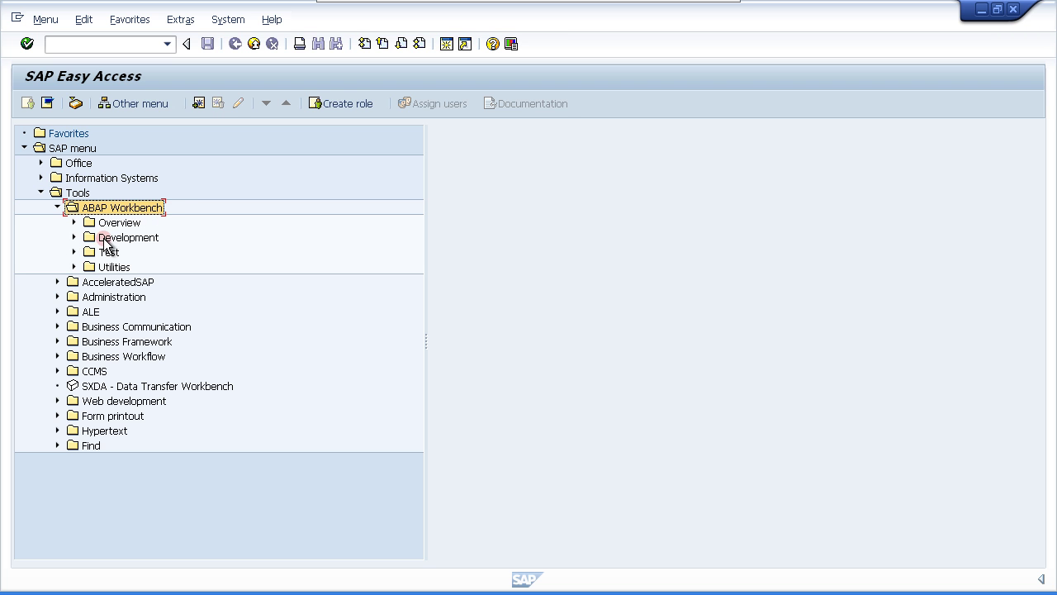
{"action": "left_click", "coordinate": [105, 241]}
{"action": "left_click", "coordinate": [74, 238]}
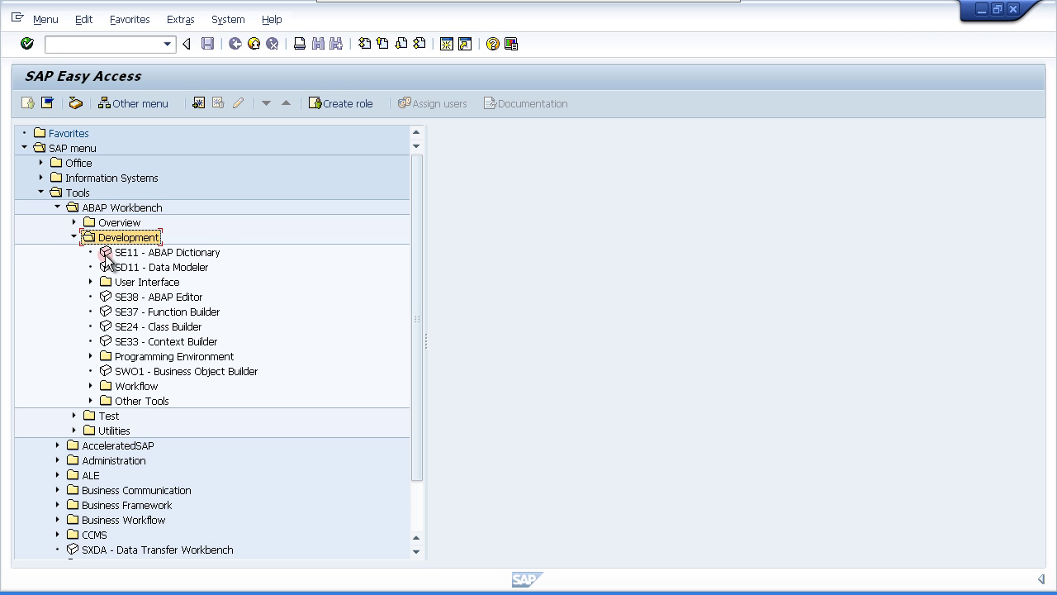
- Examine the Development tools, highlighting ABAP Dictionary (SE11), ABAP Editor (SE38) and Function Builder (SE37) in turn
{"action": "left_click", "coordinate": [175, 252]}
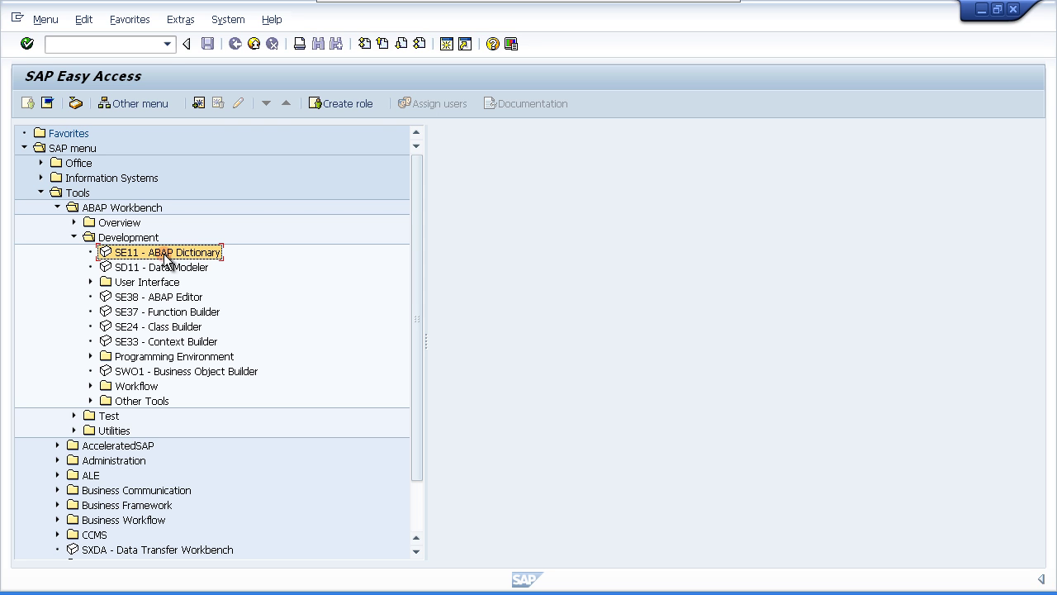
{"action": "left_click", "coordinate": [98, 238]}
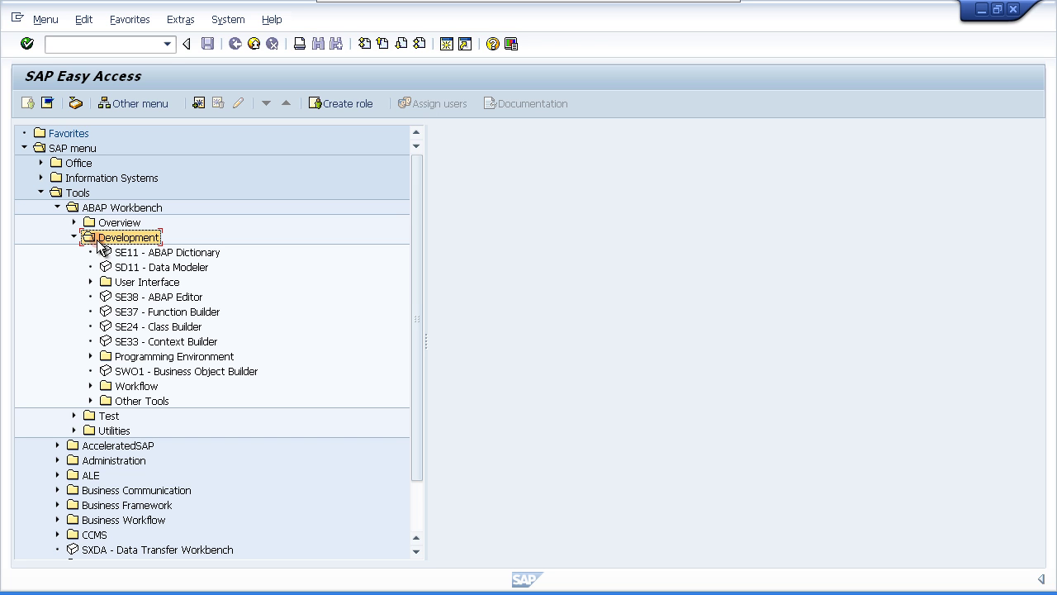
{"action": "left_click", "coordinate": [149, 298]}
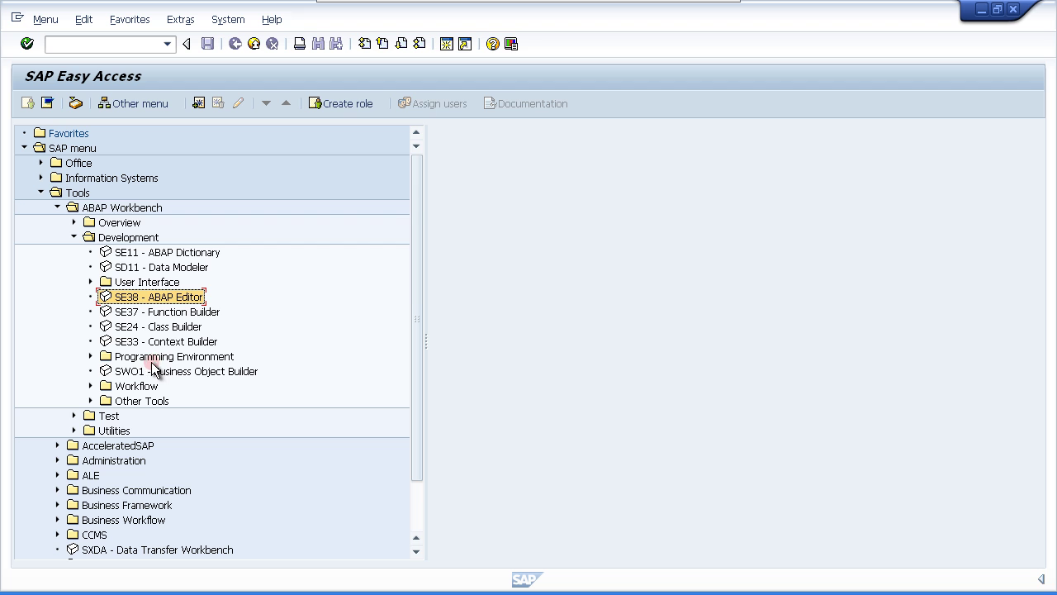
{"action": "left_click", "coordinate": [158, 313]}
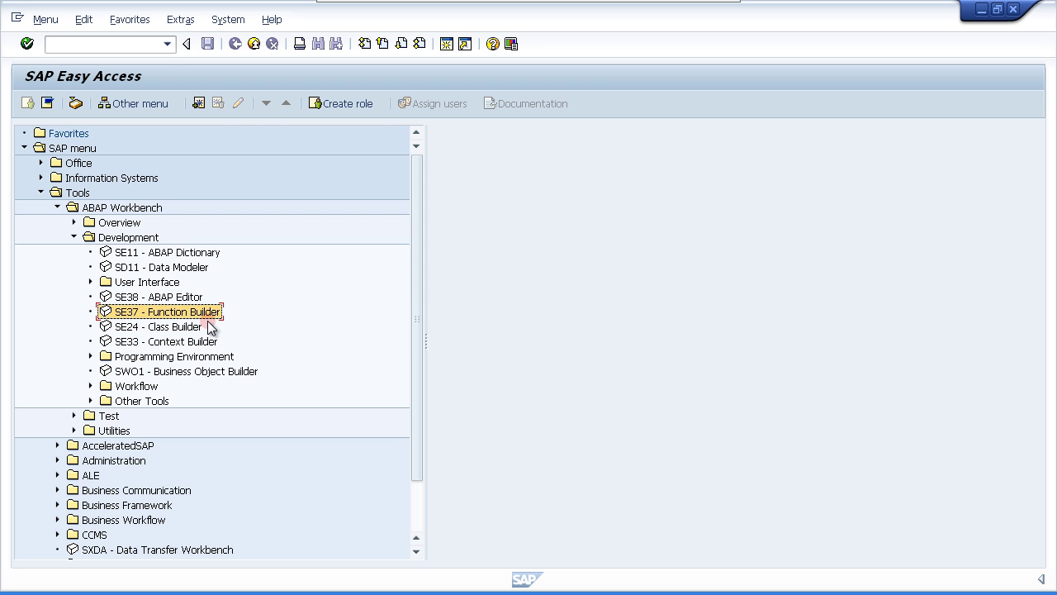
- Expand the User Interface folder under Development and highlight Menu Painter (SE41) and Screen Painter (SE51)
{"action": "left_click", "coordinate": [134, 283]}
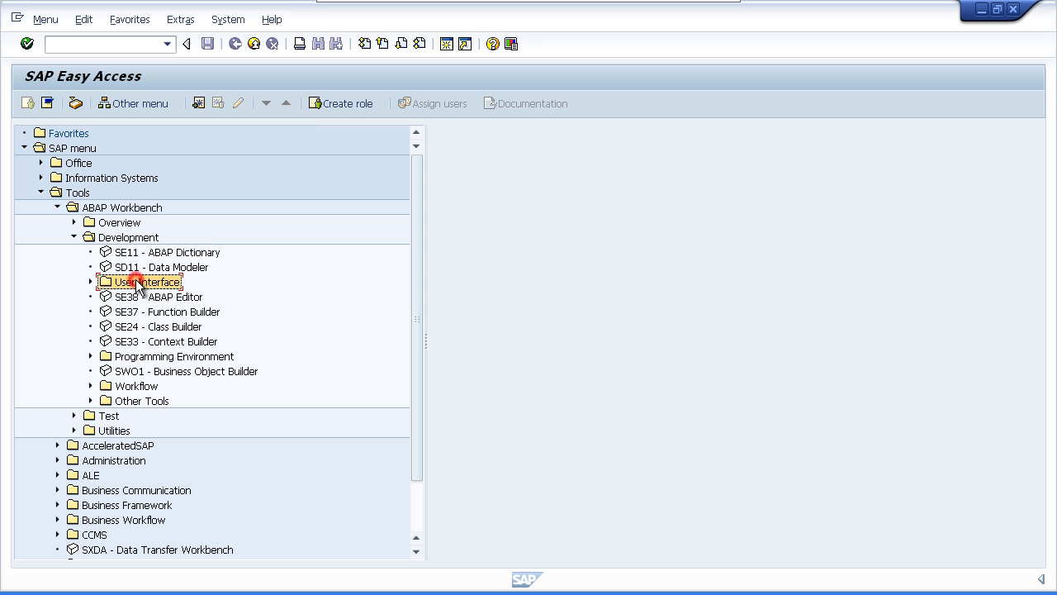
{"action": "left_click", "coordinate": [90, 282]}
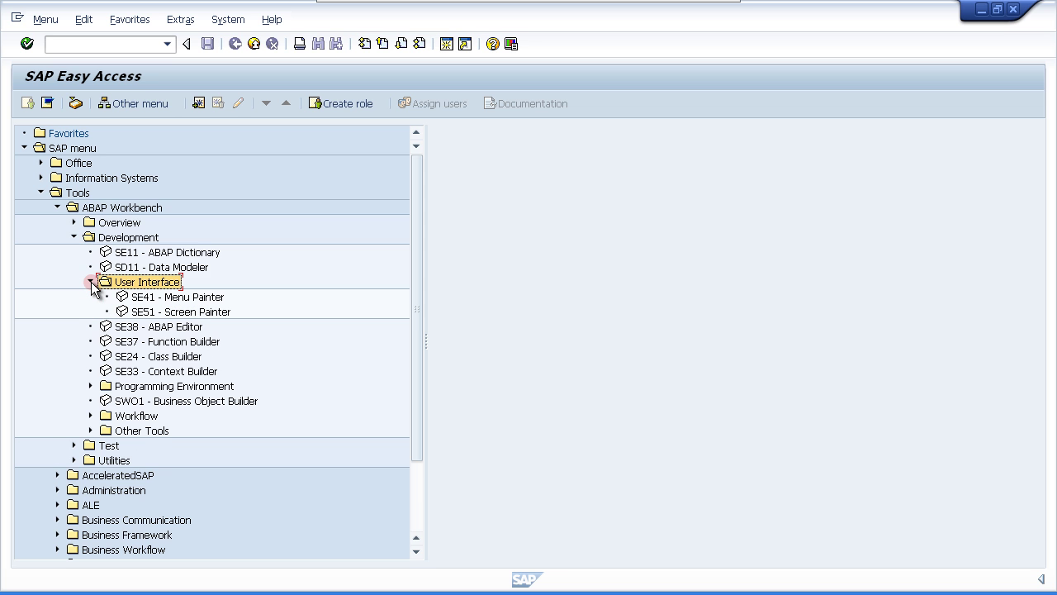
{"action": "left_click", "coordinate": [160, 299]}
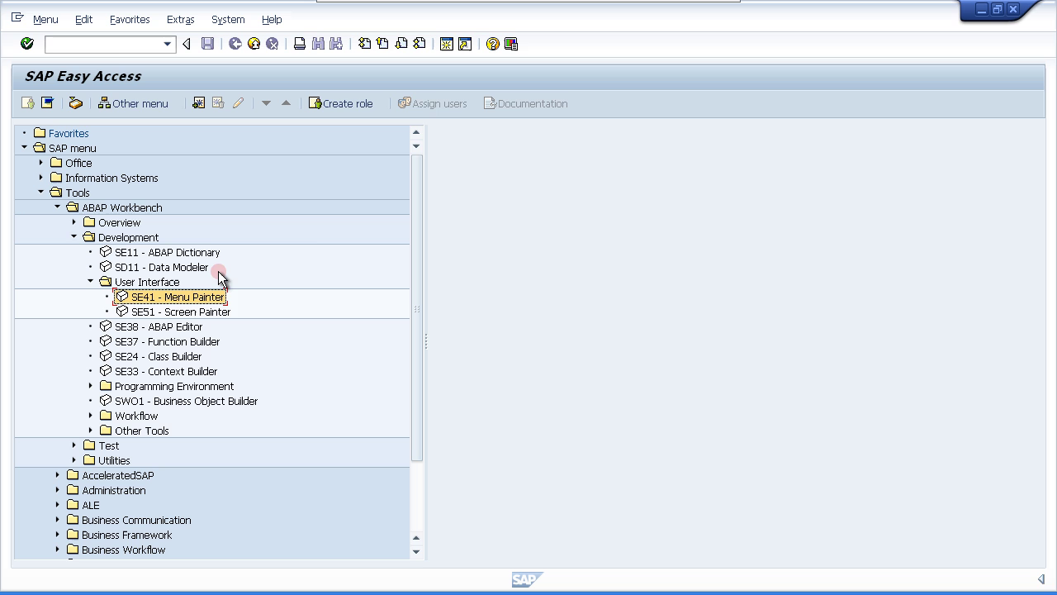
{"action": "left_click", "coordinate": [107, 45]}
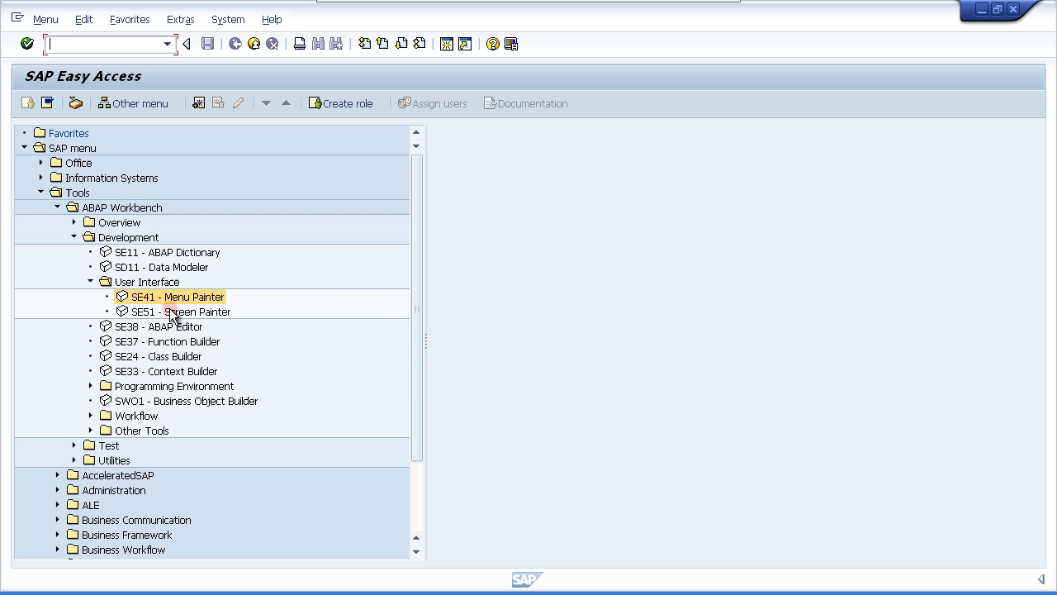
{"action": "left_click", "coordinate": [172, 312]}
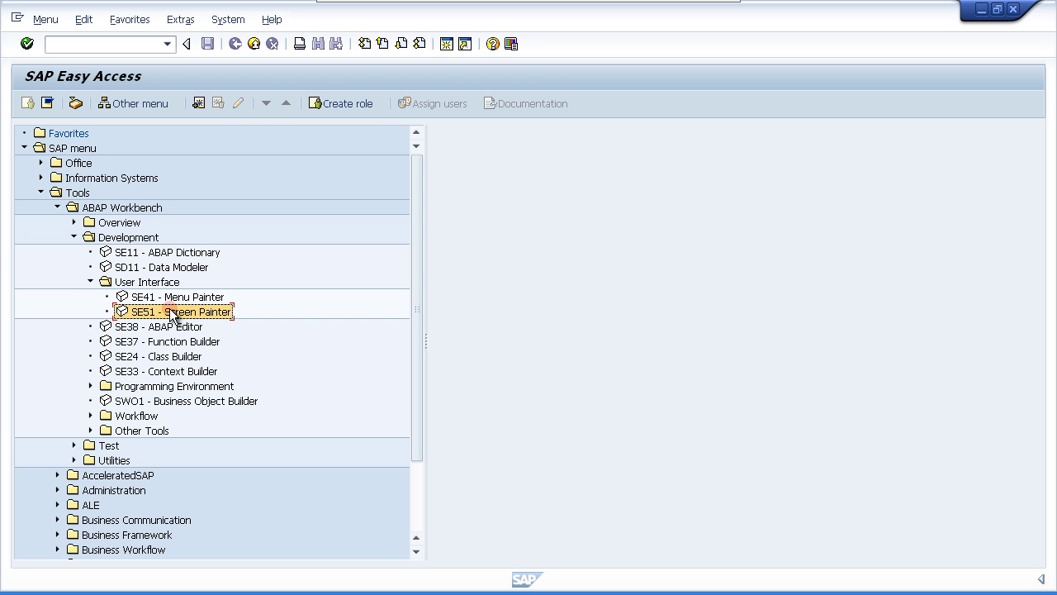
- Collapse the User Interface folder, expand Overview again and select the Object Navigator (SE80) entry
{"action": "left_click", "coordinate": [91, 281]}
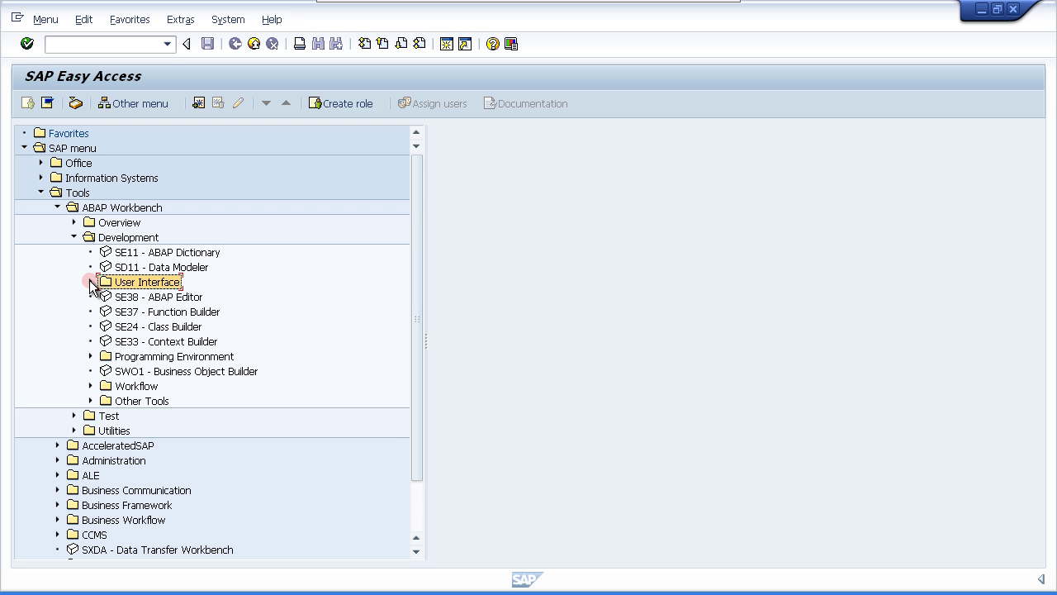
{"action": "left_click", "coordinate": [74, 222]}
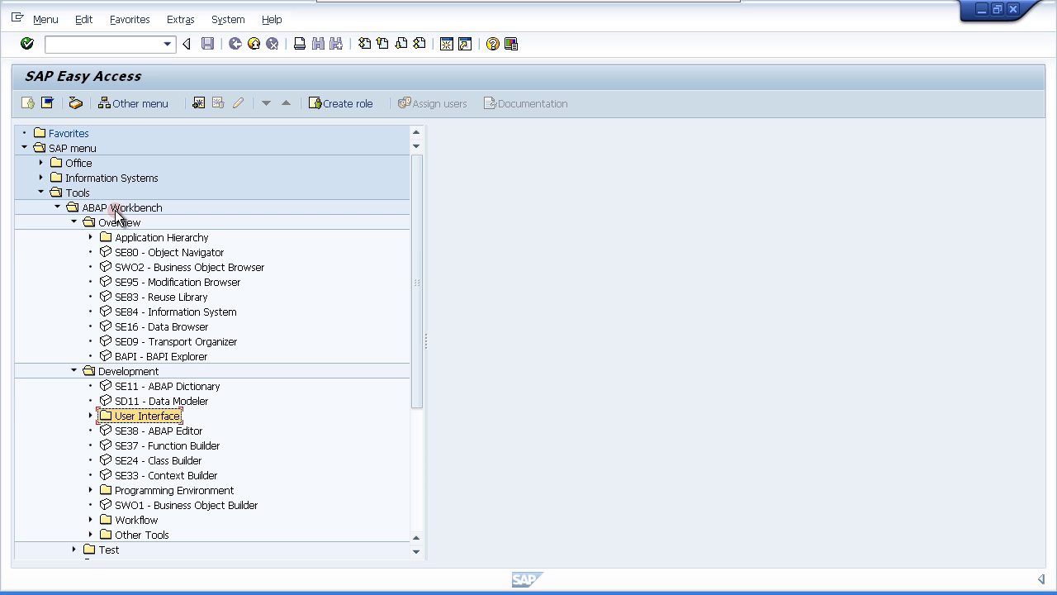
{"action": "left_click", "coordinate": [166, 252]}
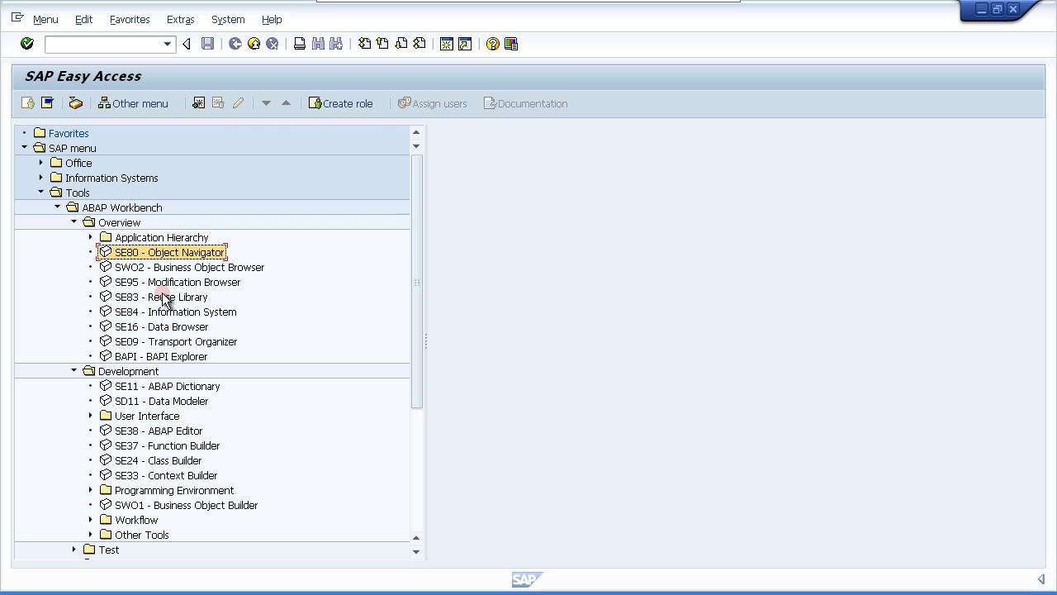